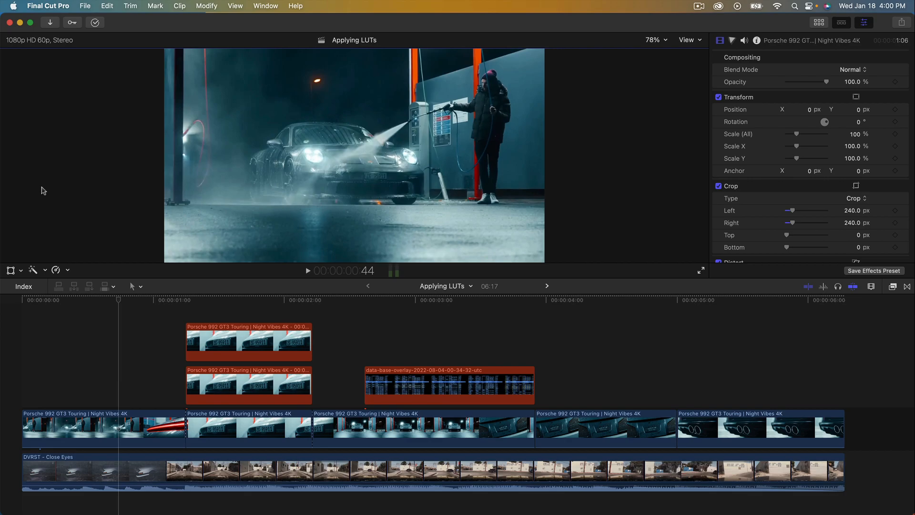
Step: Play the timeline and skim through the car shots to review which clips suit the effect
{"action": "left_click", "coordinate": [23, 308]}
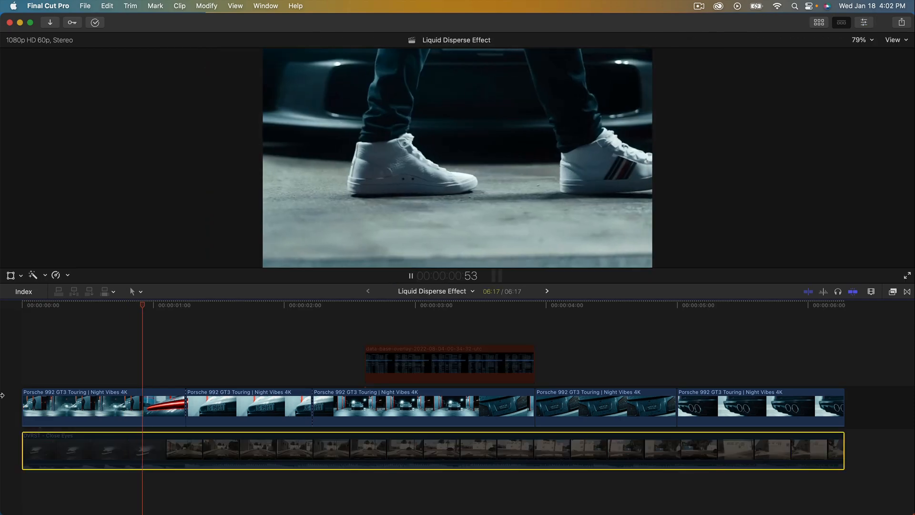
{"action": "key", "text": "space"}
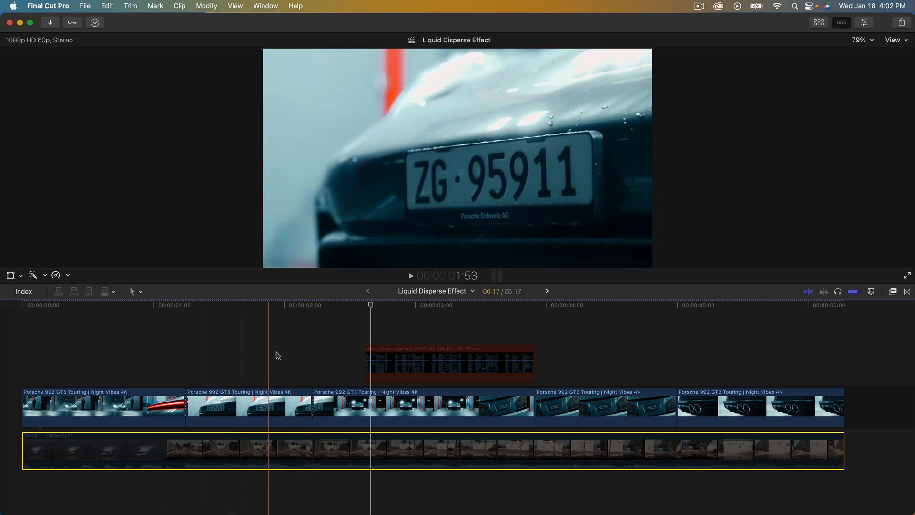
{"action": "left_click", "coordinate": [272, 405]}
{"action": "left_click", "coordinate": [217, 306]}
{"action": "left_click_drag", "start_coordinate": [217, 307], "coordinate": [229, 307]}
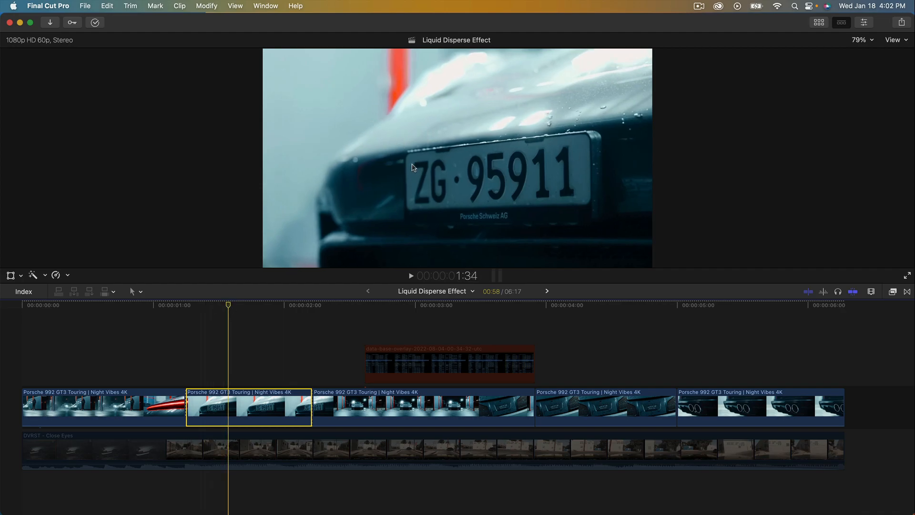
{"action": "left_click", "coordinate": [127, 306]}
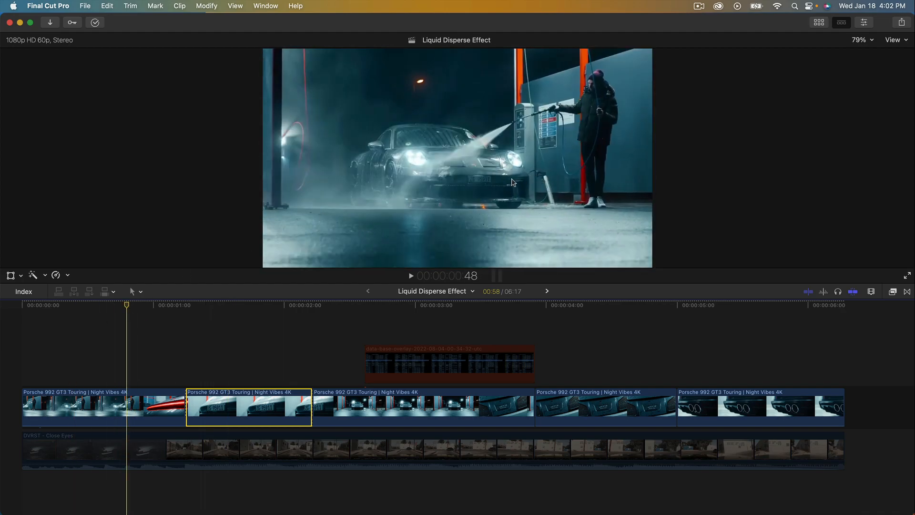
{"action": "left_click", "coordinate": [576, 306]}
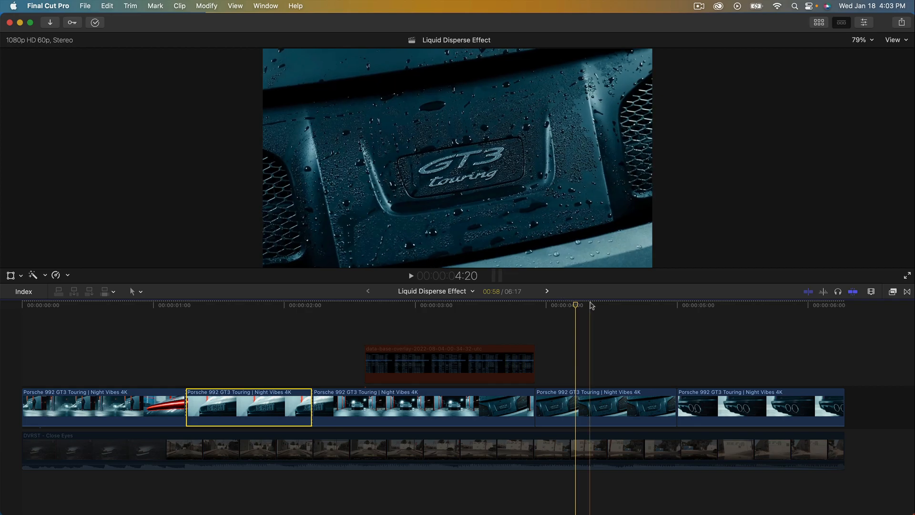
{"action": "left_click", "coordinate": [683, 307]}
{"action": "left_click", "coordinate": [707, 306]}
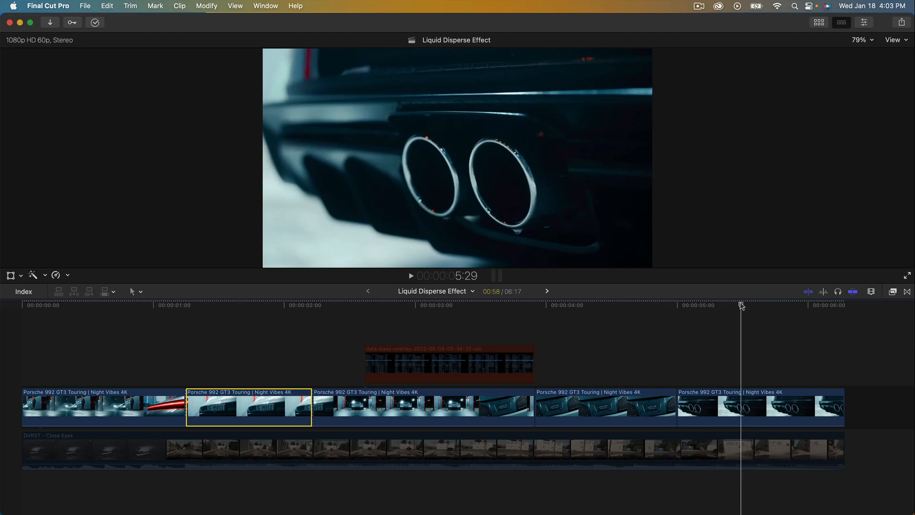
Step: Insert a freeze frame from the first frame of the license-plate clip
{"action": "left_click", "coordinate": [203, 376]}
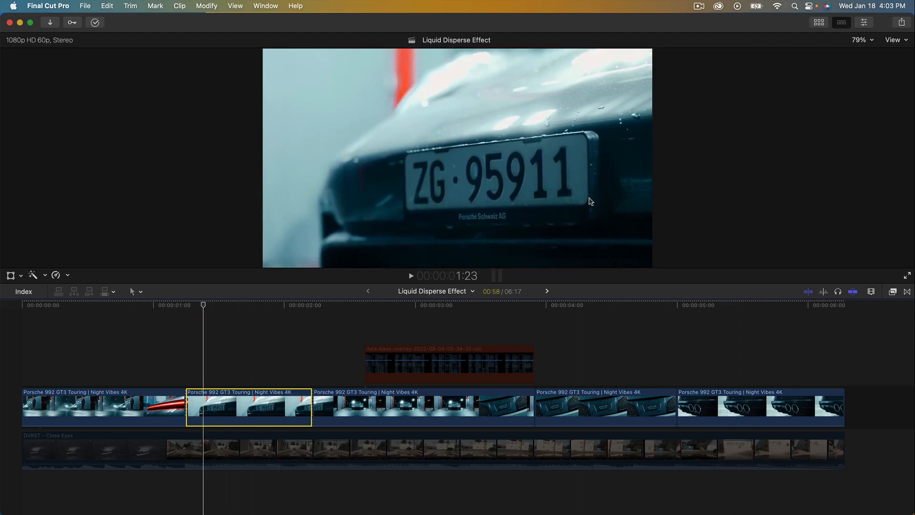
{"action": "left_click_drag", "start_coordinate": [203, 305], "coordinate": [185, 305]}
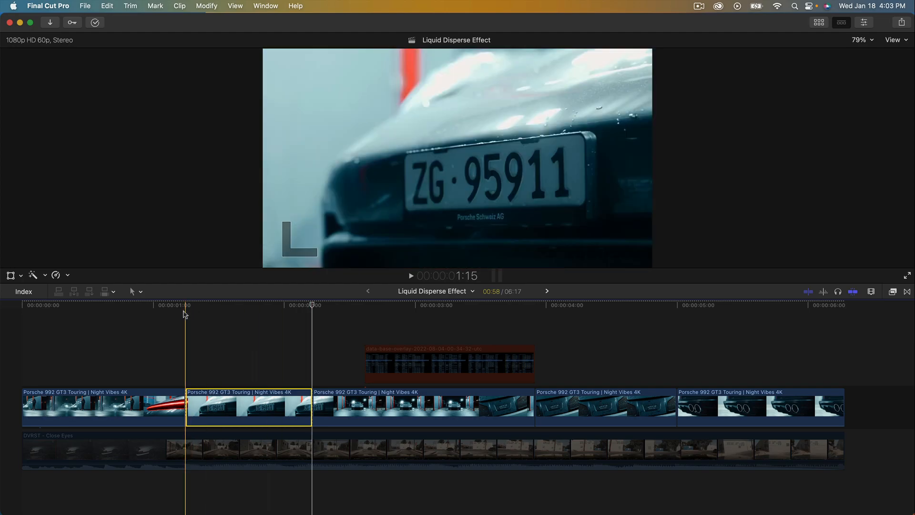
{"action": "key", "text": "Left"}
{"action": "key", "text": "space"}
{"action": "key", "text": "space"}
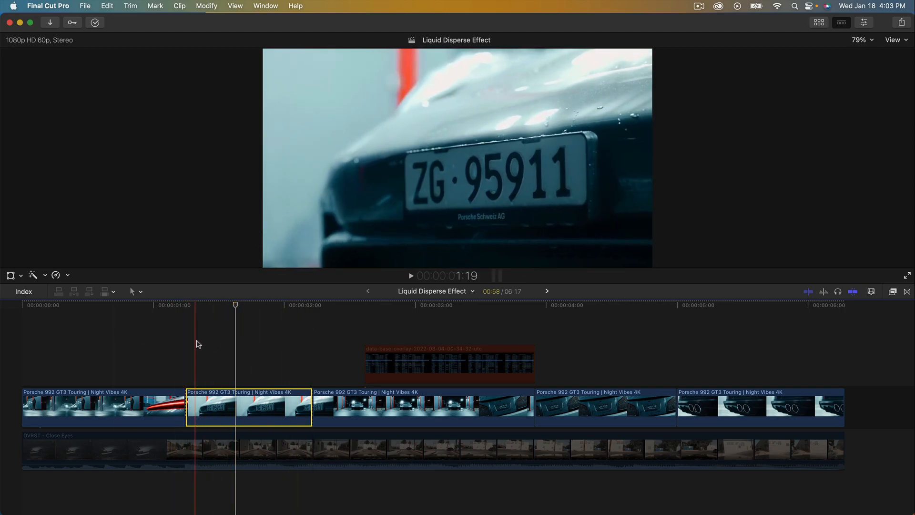
{"action": "left_click", "coordinate": [186, 307]}
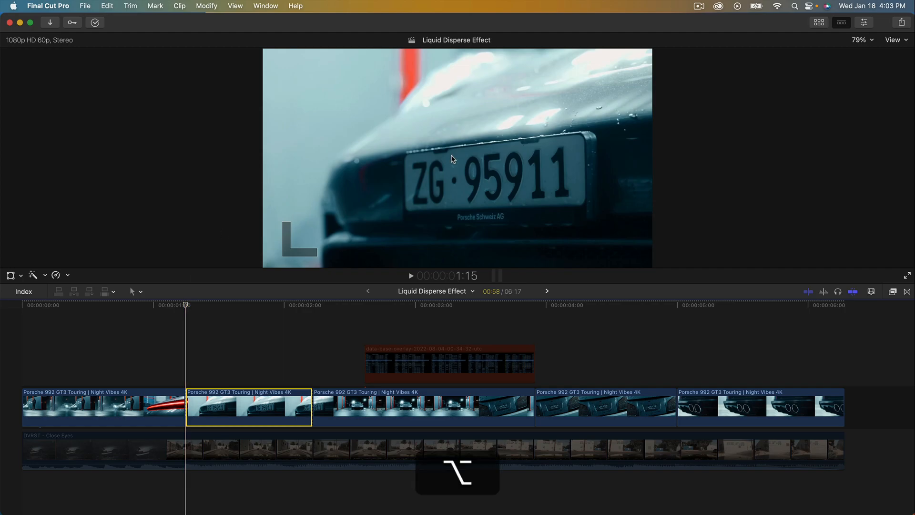
{"action": "key", "text": "alt+f"}
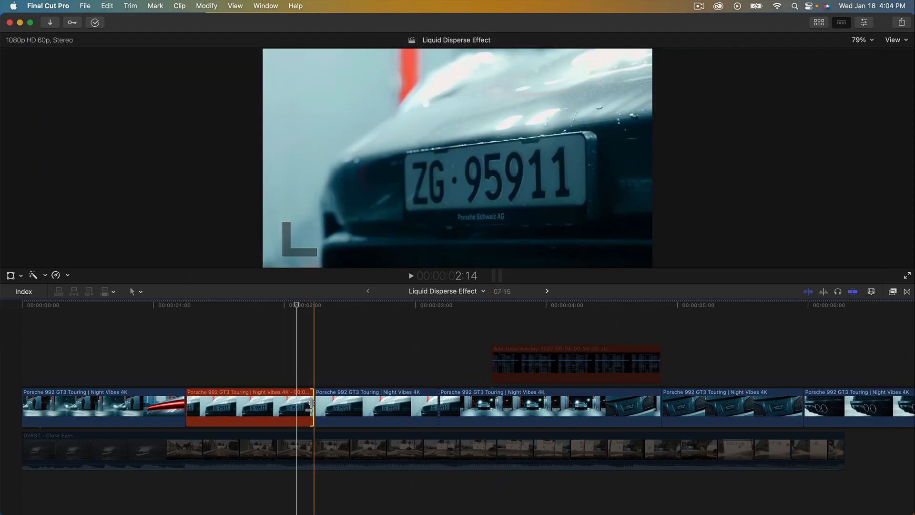
Step: Connect the freeze frame above the start of the license-plate clip and trim it to the same length as that clip
{"action": "left_click_drag", "start_coordinate": [315, 405], "coordinate": [491, 401]}
{"action": "left_click", "coordinate": [358, 384]}
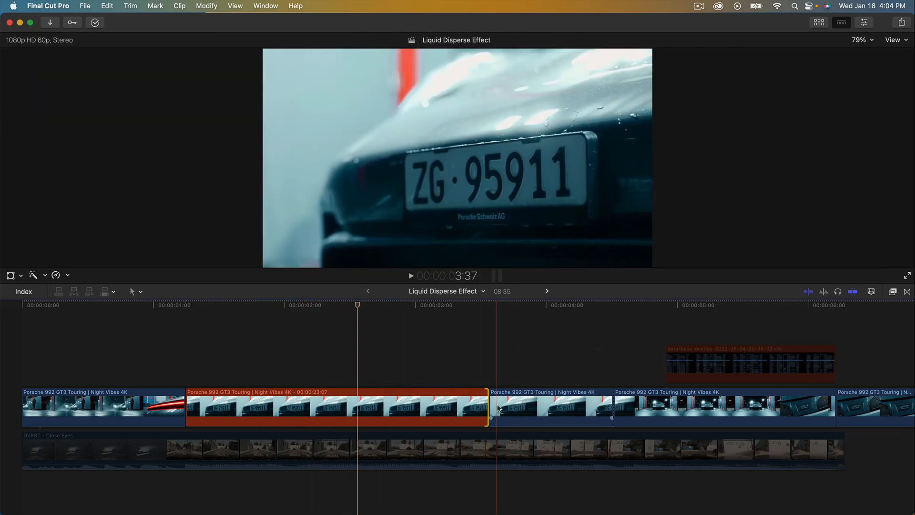
{"action": "left_click_drag", "start_coordinate": [487, 405], "coordinate": [259, 360]}
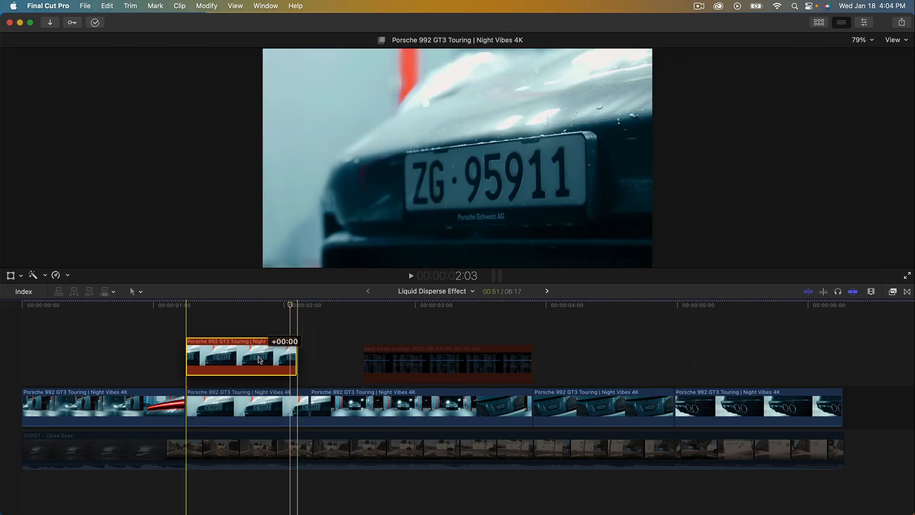
{"action": "key", "text": "super+equal"}
{"action": "left_click", "coordinate": [256, 404]}
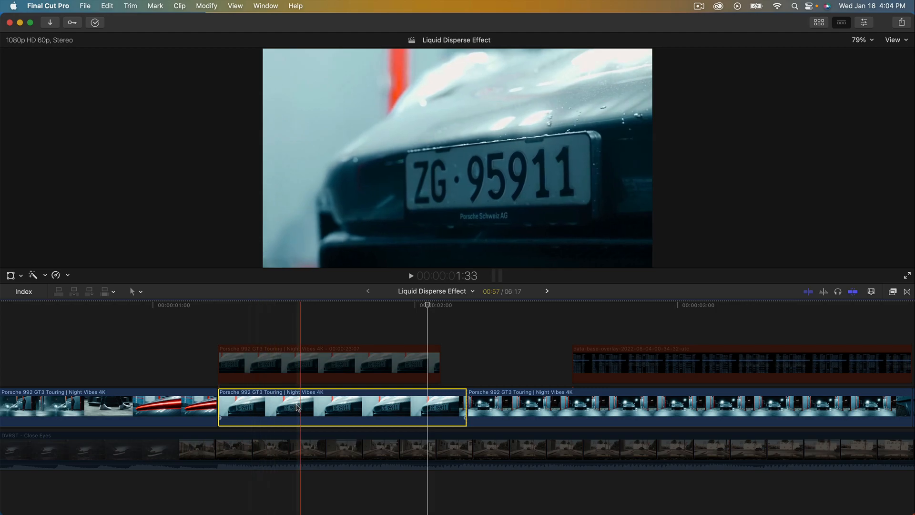
{"action": "left_click", "coordinate": [313, 365]}
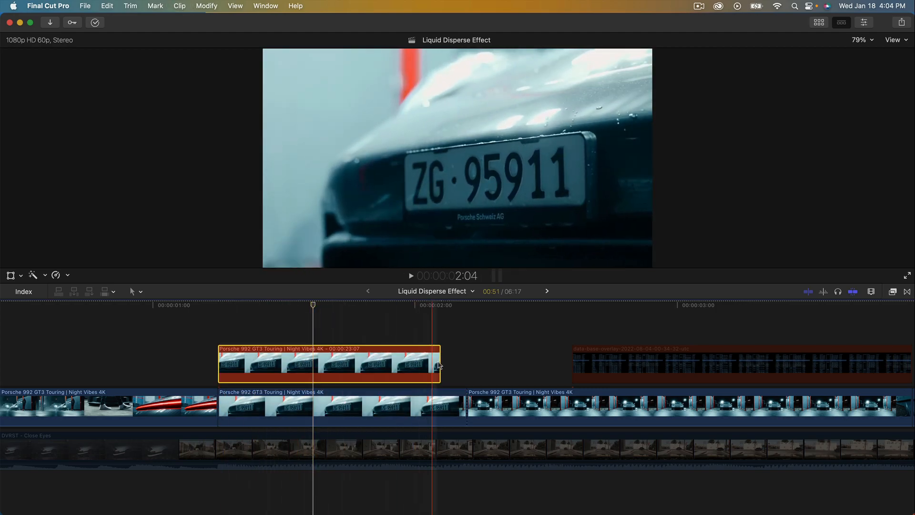
{"action": "left_click_drag", "start_coordinate": [438, 364], "coordinate": [466, 365]}
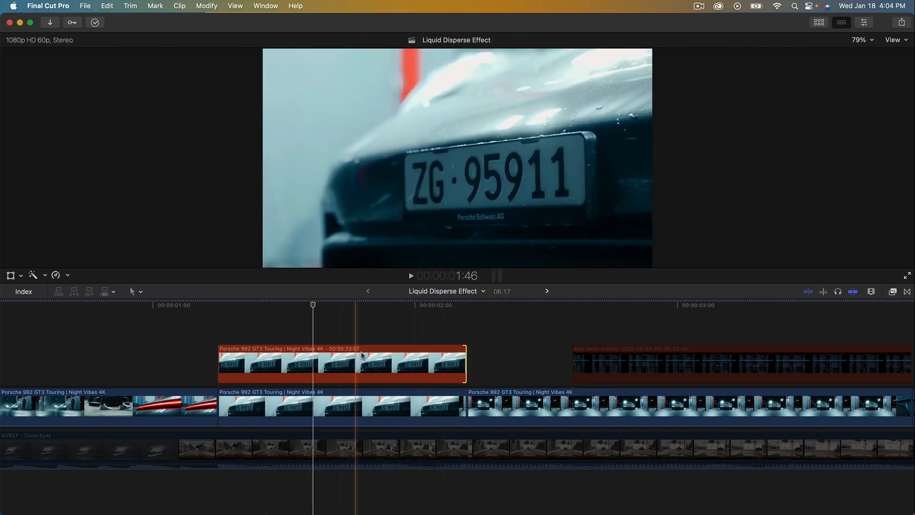
Step: Apply the Draw Mask effect to the freeze frame and show its settings
{"action": "left_click", "coordinate": [893, 291]}
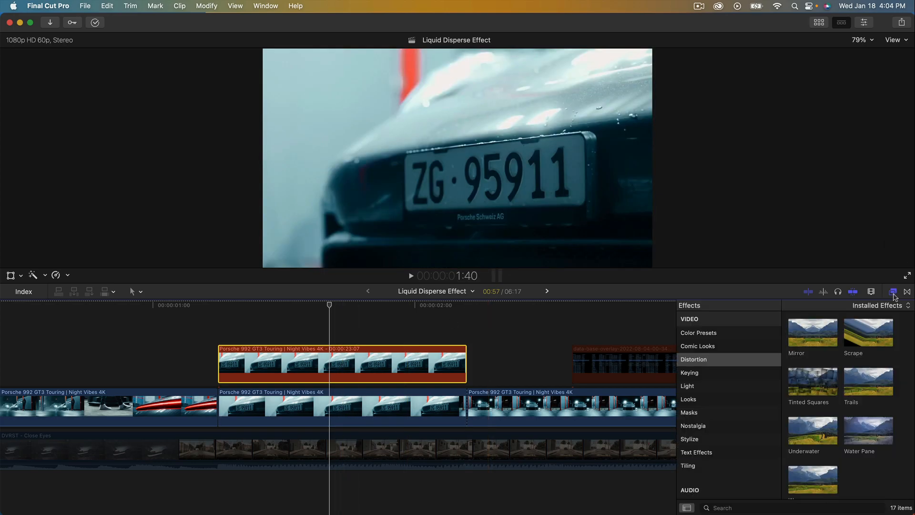
{"action": "left_click", "coordinate": [697, 414]}
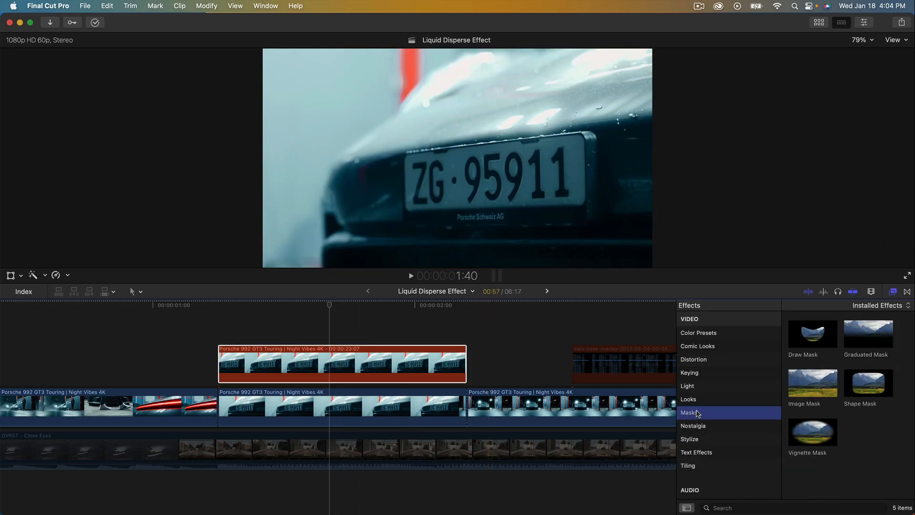
{"action": "left_click", "coordinate": [809, 340]}
{"action": "double_click", "coordinate": [808, 340]}
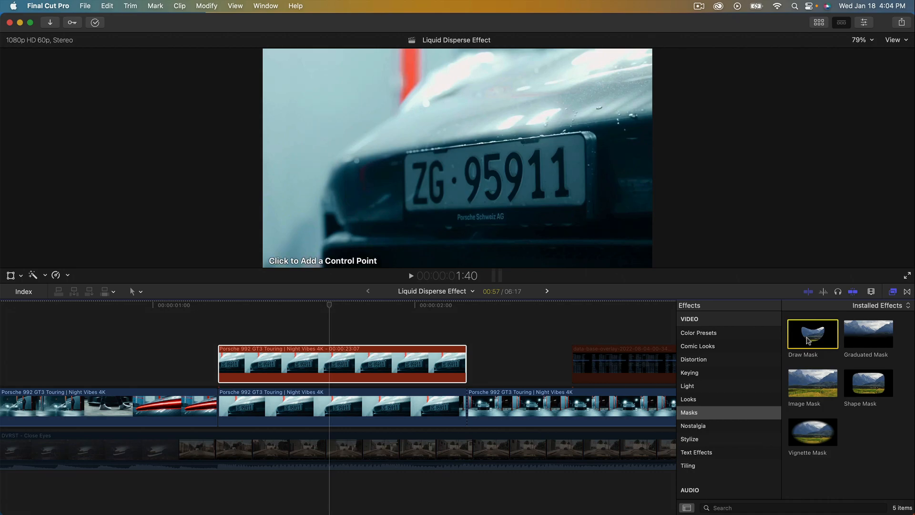
{"action": "left_click", "coordinate": [865, 22]}
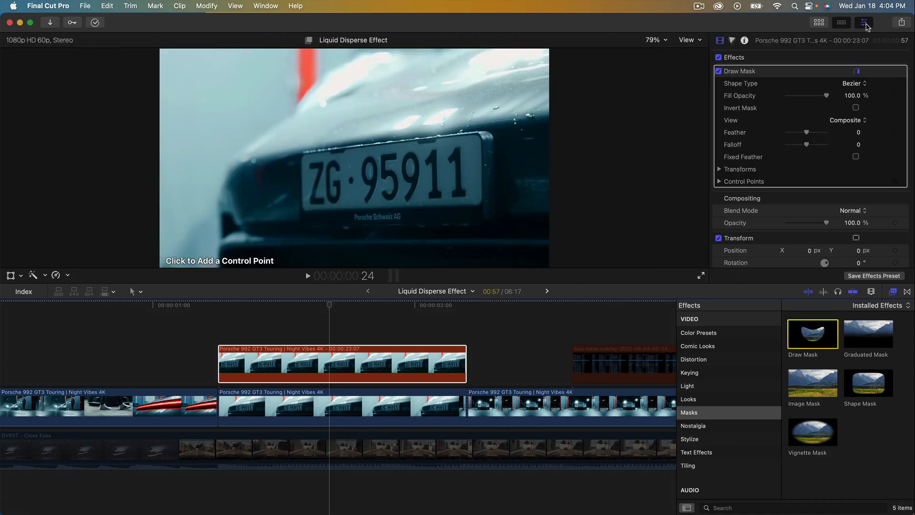
Step: Draw a closed mask around the license plate on the freeze frame and preview it with the mask off and on
{"action": "left_click", "coordinate": [773, 79]}
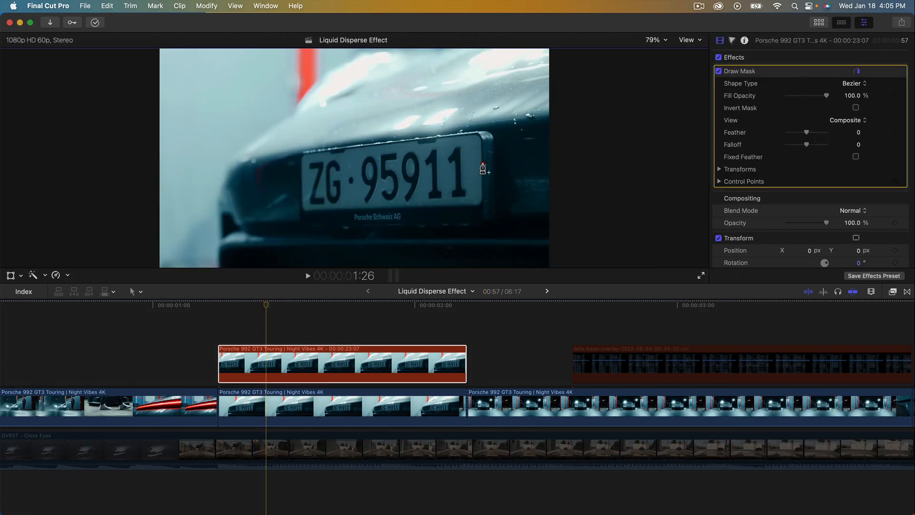
{"action": "left_click_drag", "start_coordinate": [481, 139], "coordinate": [451, 136]}
{"action": "left_click_drag", "start_coordinate": [369, 145], "coordinate": [300, 158]}
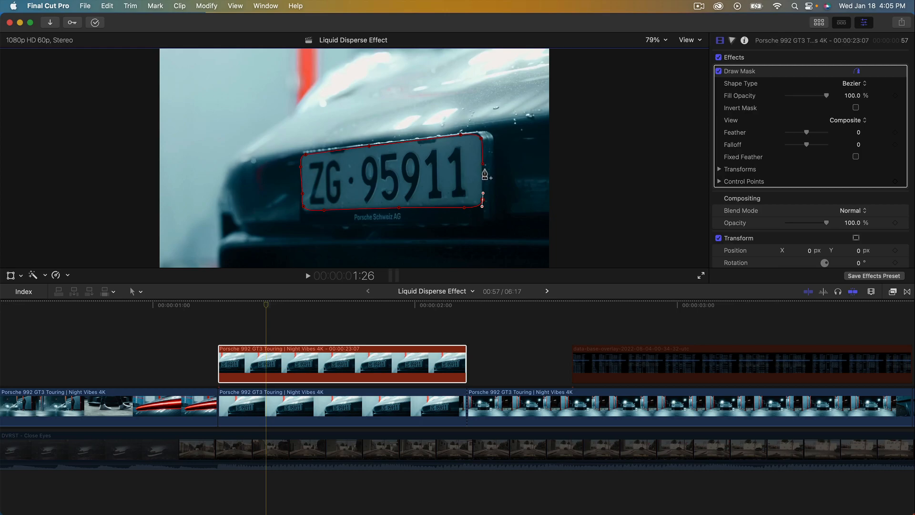
{"action": "left_click", "coordinate": [483, 170]}
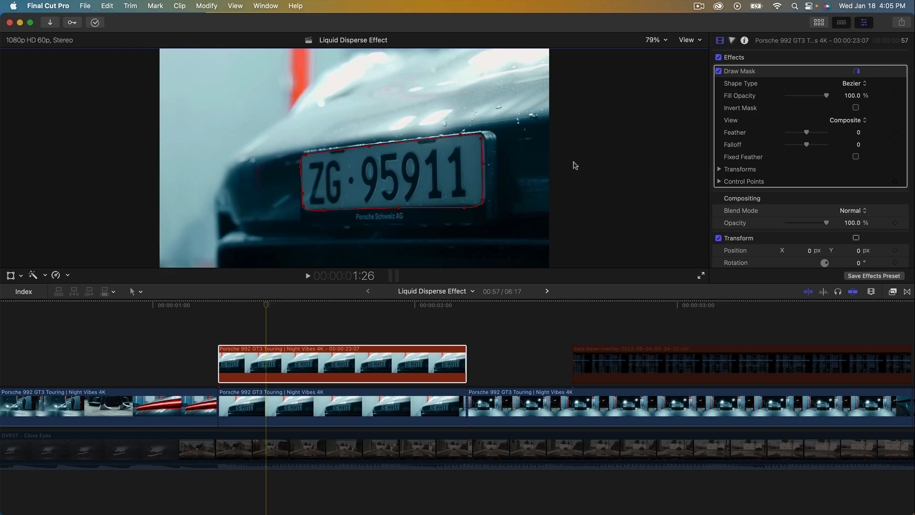
{"action": "left_click", "coordinate": [719, 71]}
{"action": "left_click", "coordinate": [719, 71]}
{"action": "key", "text": "space"}
{"action": "key", "text": "space"}
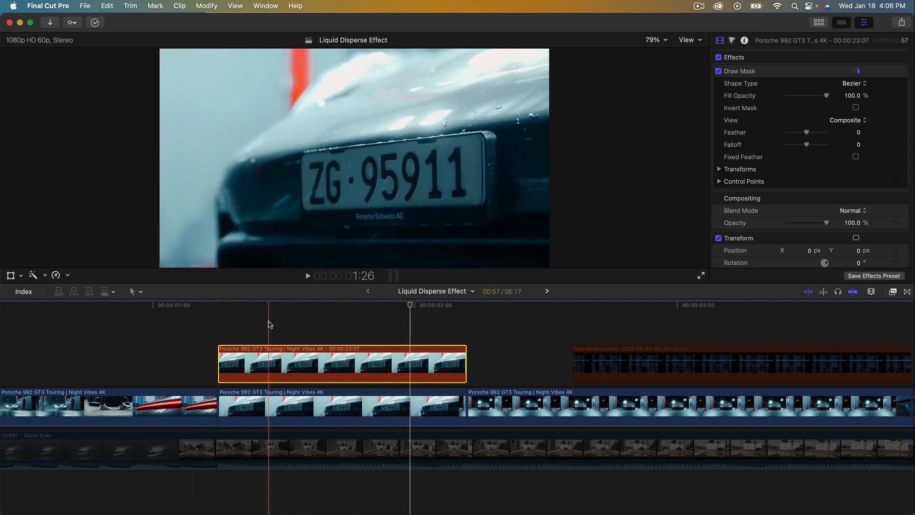
Step: Add an object tracker to the freeze frame's transform at the first frame and fit it around the lettering below the plate
{"action": "left_click", "coordinate": [217, 306]}
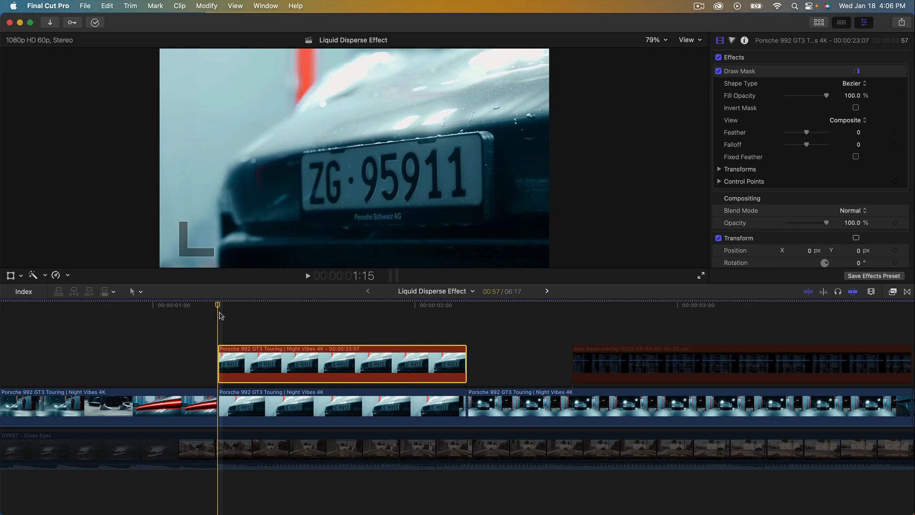
{"action": "key", "text": "l"}
{"action": "left_click", "coordinate": [10, 276]}
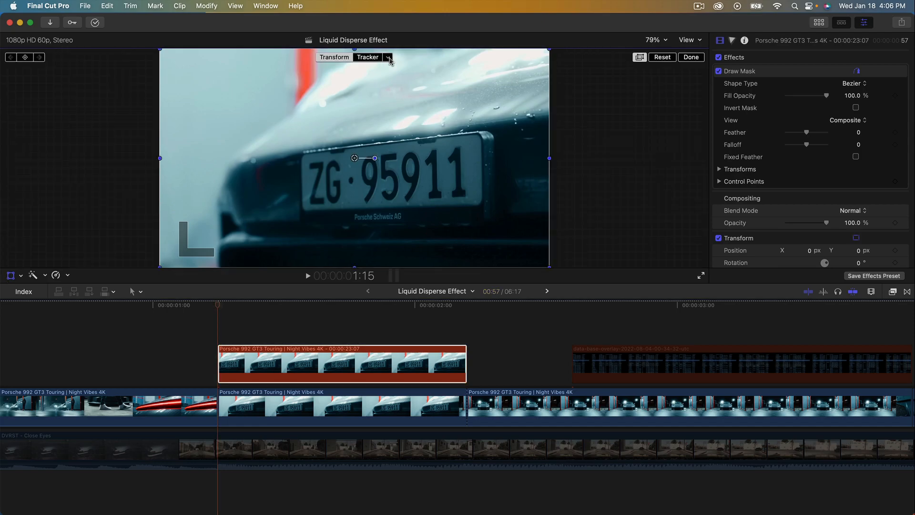
{"action": "left_click", "coordinate": [377, 57]}
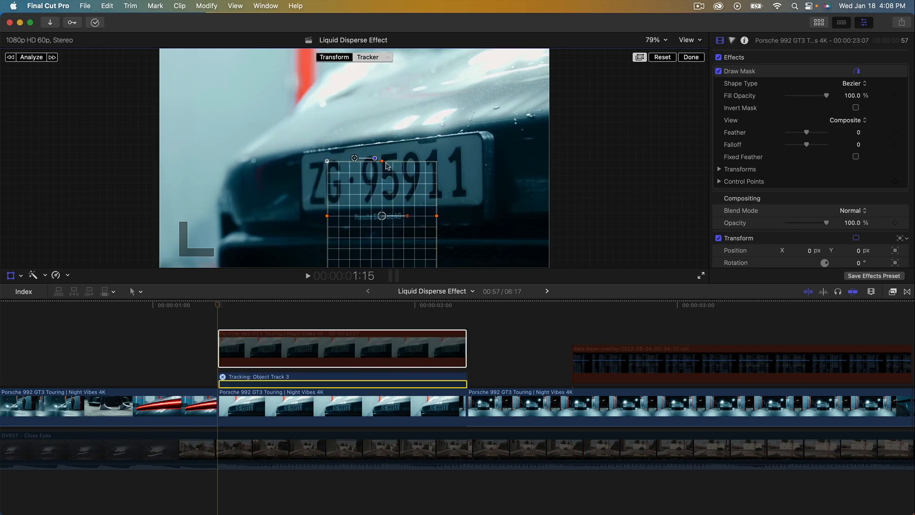
{"action": "left_click_drag", "start_coordinate": [387, 166], "coordinate": [382, 184]}
{"action": "left_click_drag", "start_coordinate": [437, 215], "coordinate": [431, 219]}
{"action": "left_click_drag", "start_coordinate": [381, 183], "coordinate": [381, 204]}
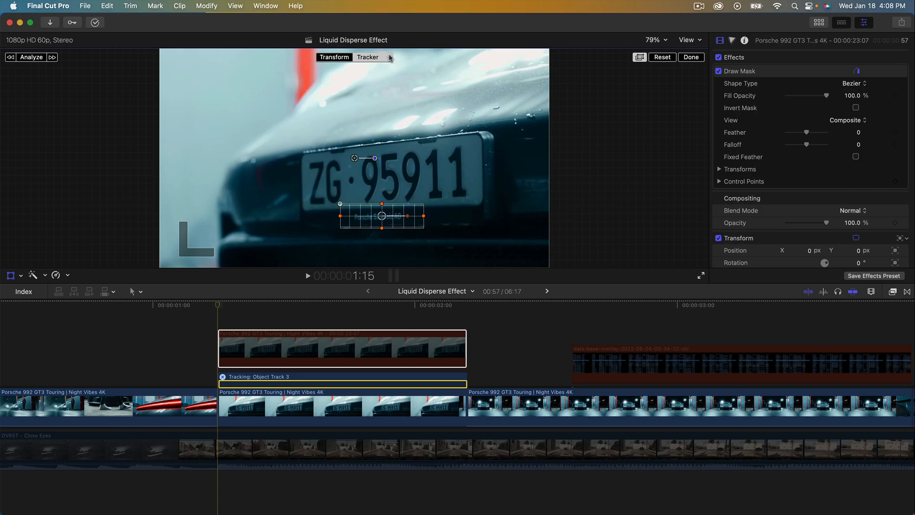
Step: Apply the tracker to scale in addition to position and rotation, and analyze the motion
{"action": "left_click", "coordinate": [390, 58]}
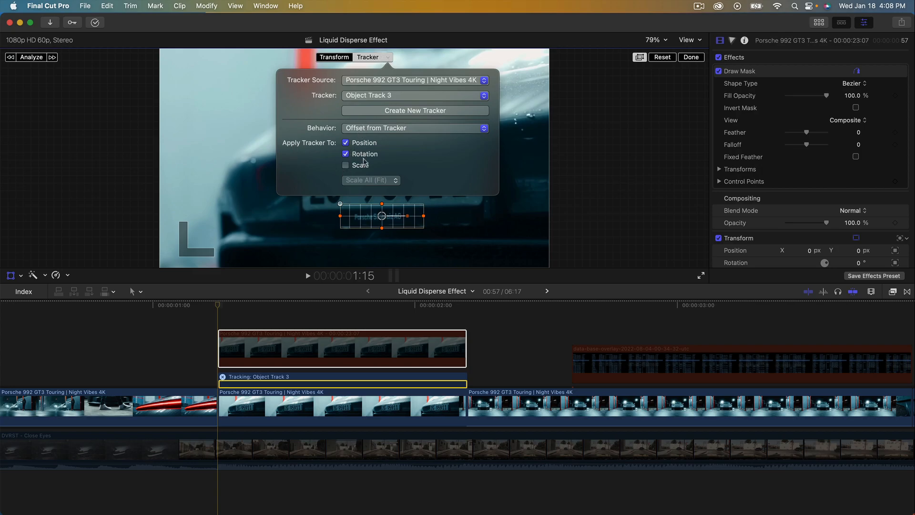
{"action": "left_click", "coordinate": [347, 165]}
{"action": "left_click", "coordinate": [32, 57]}
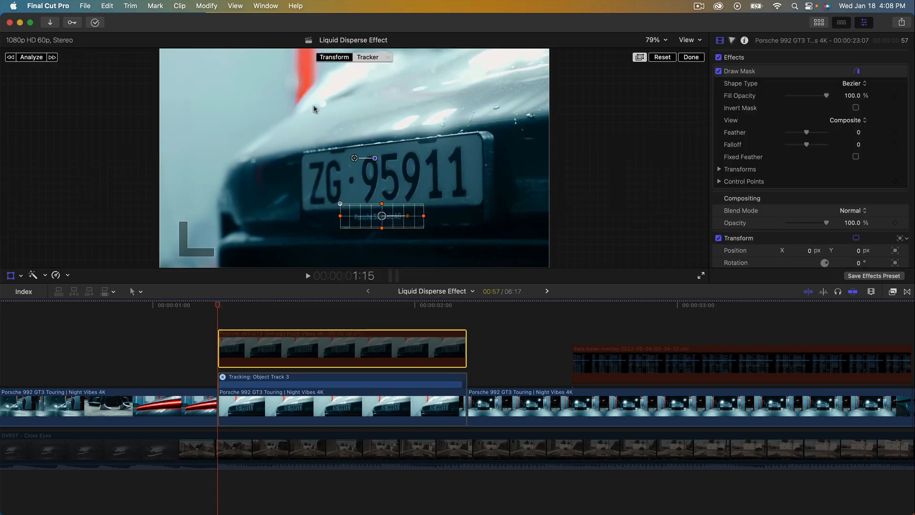
Step: Re-enable the freeze frame, scale it up to line up with the moving license plate, and play back the track
{"action": "left_click", "coordinate": [225, 349]}
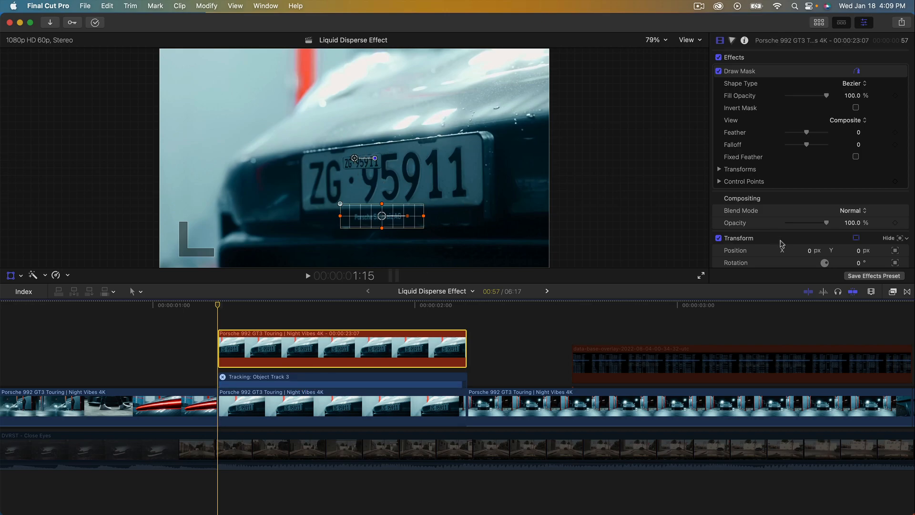
{"action": "left_click", "coordinate": [17, 277]}
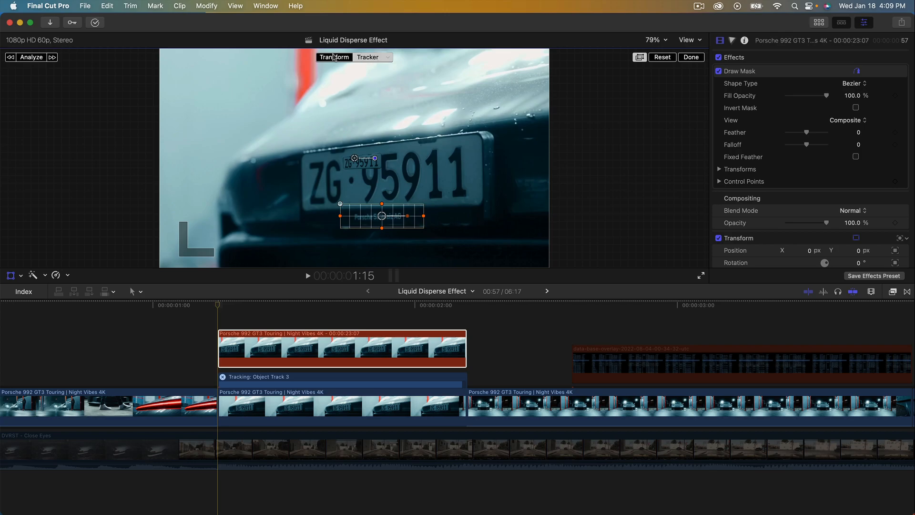
{"action": "left_click", "coordinate": [328, 58]}
{"action": "left_click_drag", "start_coordinate": [396, 181], "coordinate": [543, 220]}
{"action": "left_click", "coordinate": [697, 57]}
{"action": "left_click", "coordinate": [217, 332]}
{"action": "key", "text": "space"}
{"action": "key", "text": "space"}
{"action": "key", "text": "space"}
{"action": "key", "text": "space"}
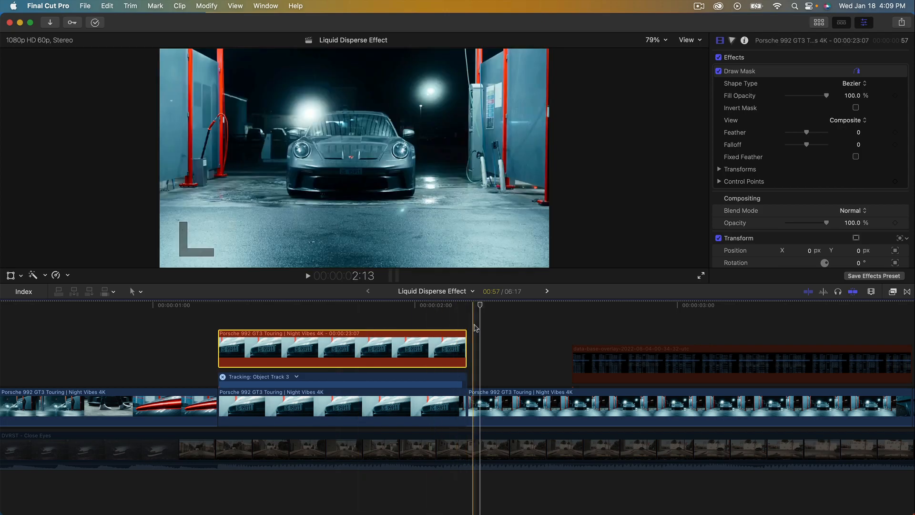
Step: Inspect the freeze frame's transform outline near the end of the clip to check its alignment with the moving license plate
{"action": "left_click", "coordinate": [218, 331]}
{"action": "left_click", "coordinate": [467, 308]}
{"action": "key", "text": "Left"}
{"action": "left_click", "coordinate": [11, 275]}
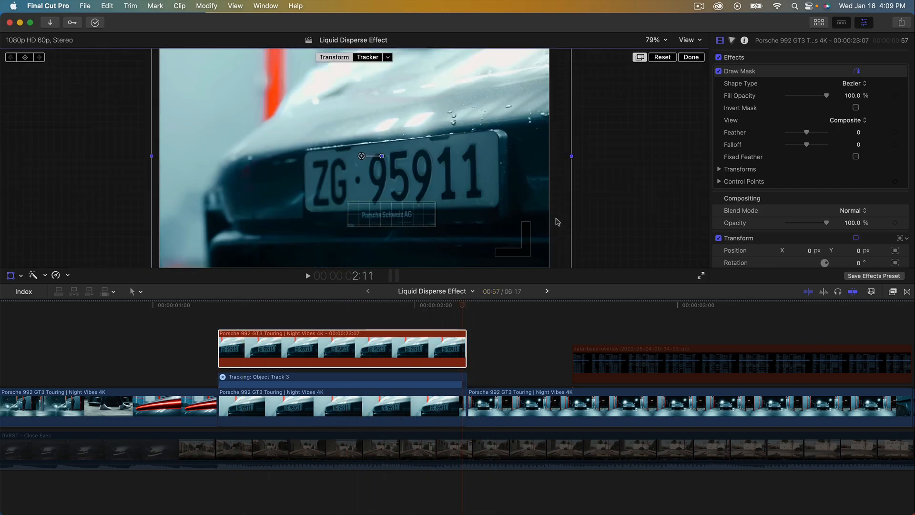
{"action": "left_click", "coordinate": [655, 40]}
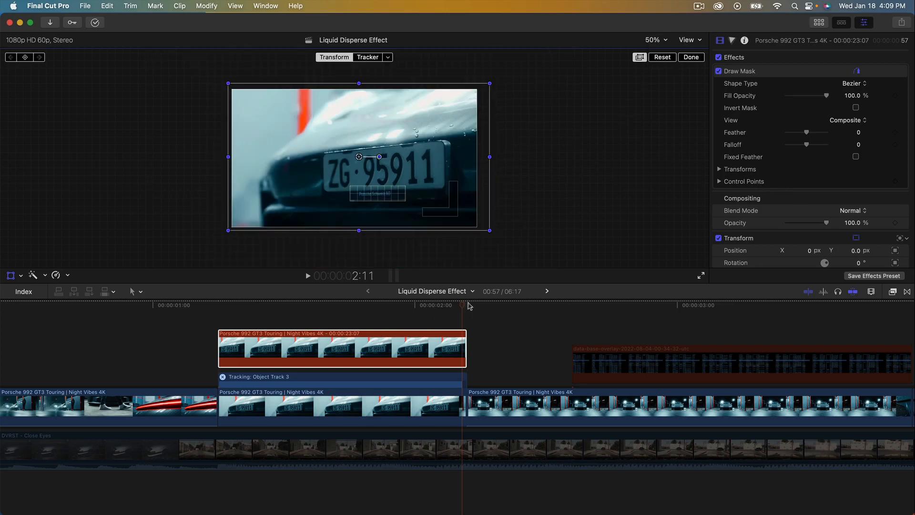
{"action": "left_click_drag", "start_coordinate": [462, 306], "coordinate": [420, 328]}
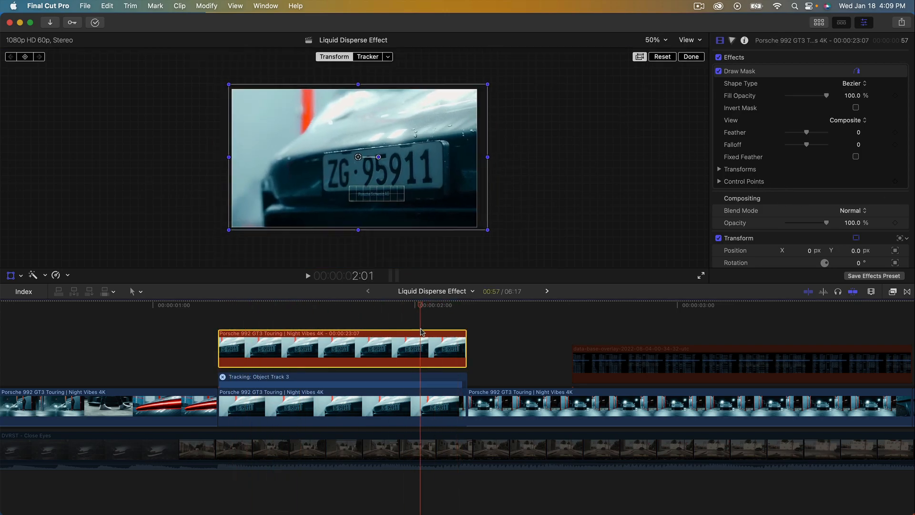
{"action": "left_click", "coordinate": [662, 40]}
{"action": "left_click", "coordinate": [665, 53]}
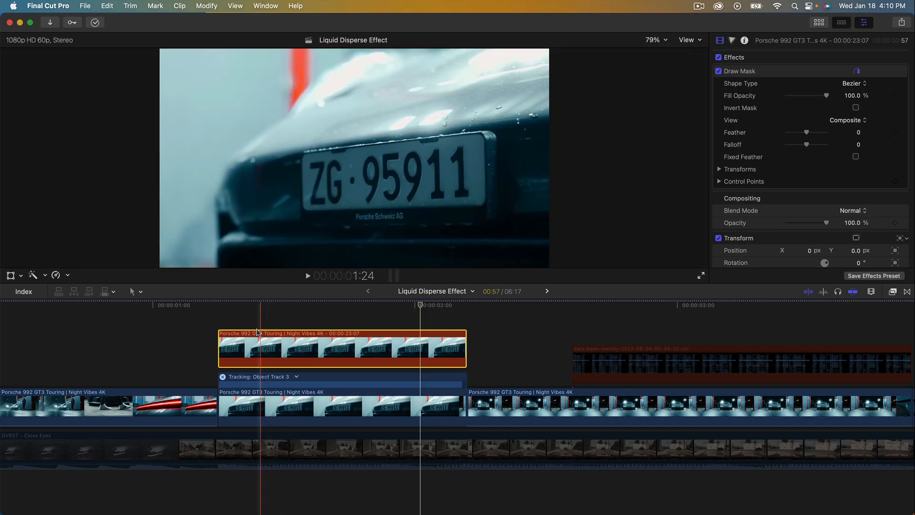
{"action": "key", "text": "Down"}
{"action": "key", "text": "super+z"}
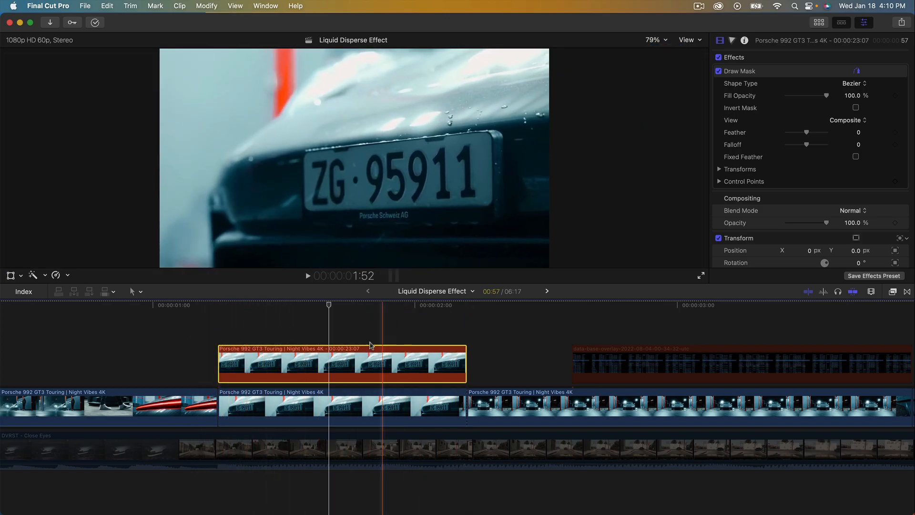
Step: Set the freeze frame's blend mode to Silhouette Alpha to cut the license plate area out of the footage
{"action": "left_click", "coordinate": [319, 307]}
{"action": "scroll", "coordinate": [746, 102], "scroll_direction": "down", "scroll_amount": 3}
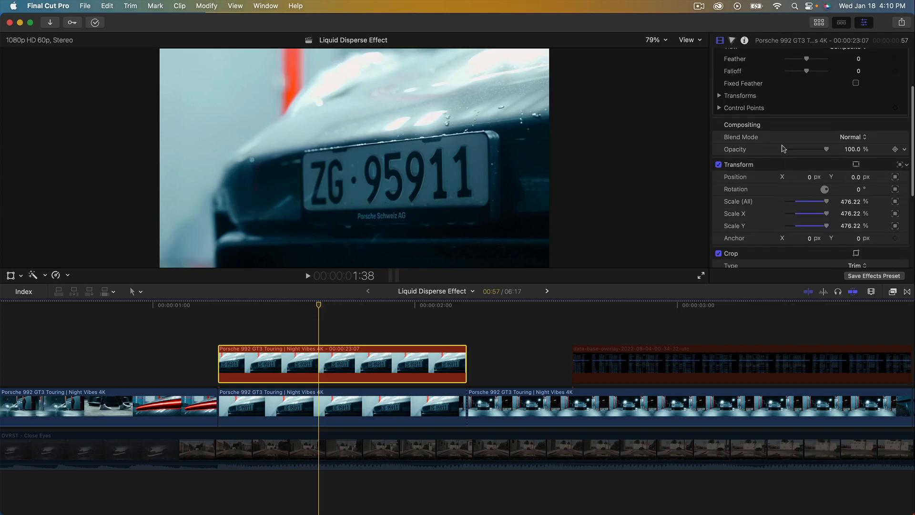
{"action": "left_click", "coordinate": [848, 137]}
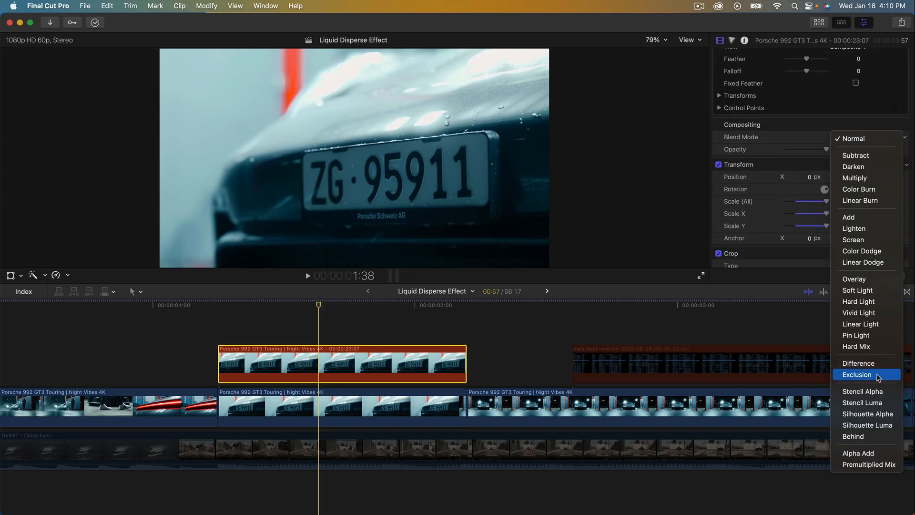
{"action": "left_click", "coordinate": [866, 414]}
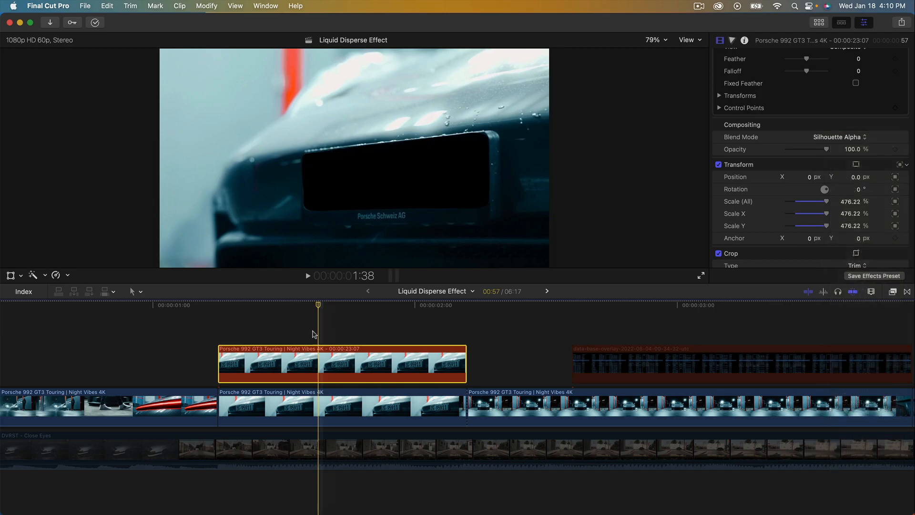
Step: Duplicate the freeze frame onto the layer above it and set the copy's blend mode to Normal
{"action": "left_click_drag", "start_coordinate": [253, 369], "coordinate": [286, 305]}
{"action": "key", "text": "alt"}
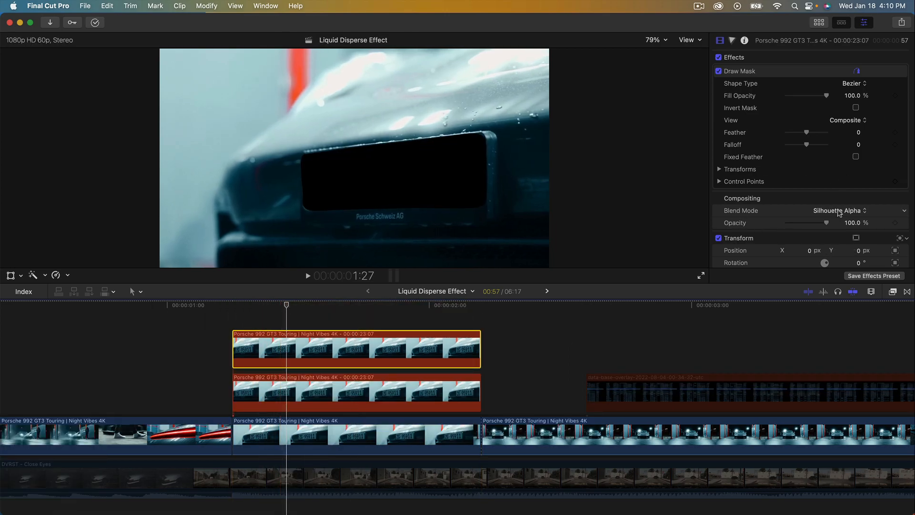
{"action": "left_click", "coordinate": [839, 213]}
{"action": "left_click", "coordinate": [836, 10]}
Step: Apply the Underwater distortion effect to the top freeze frame copy, with the playhead at its first frame
{"action": "left_click", "coordinate": [232, 305]}
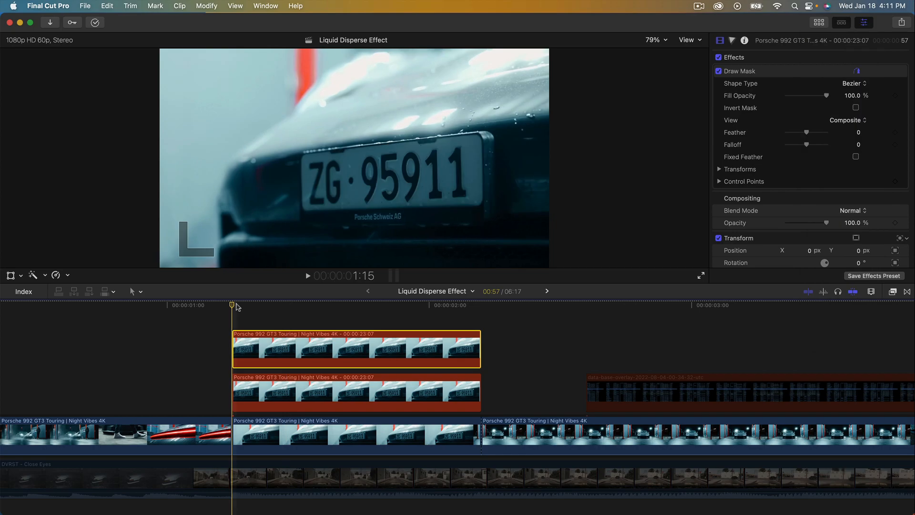
{"action": "left_click", "coordinate": [894, 292]}
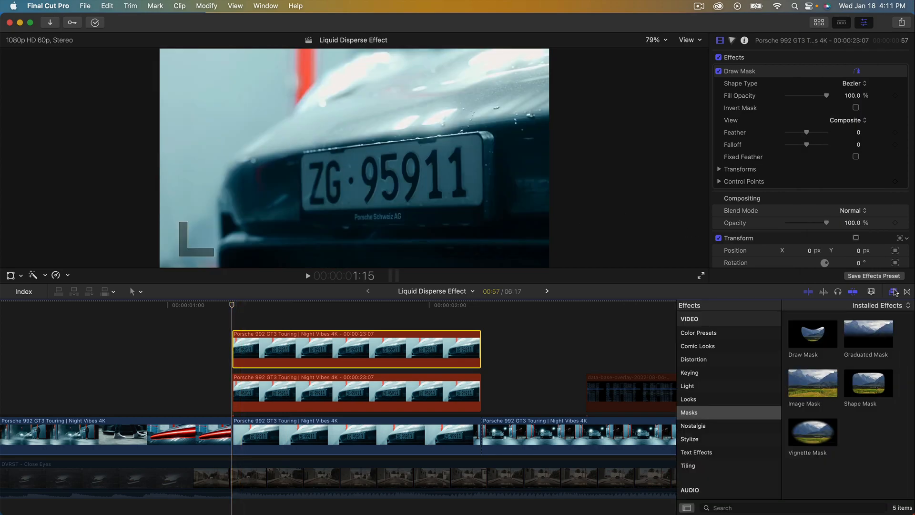
{"action": "left_click", "coordinate": [699, 359]}
{"action": "scroll", "coordinate": [829, 401], "scroll_direction": "down", "scroll_amount": 5}
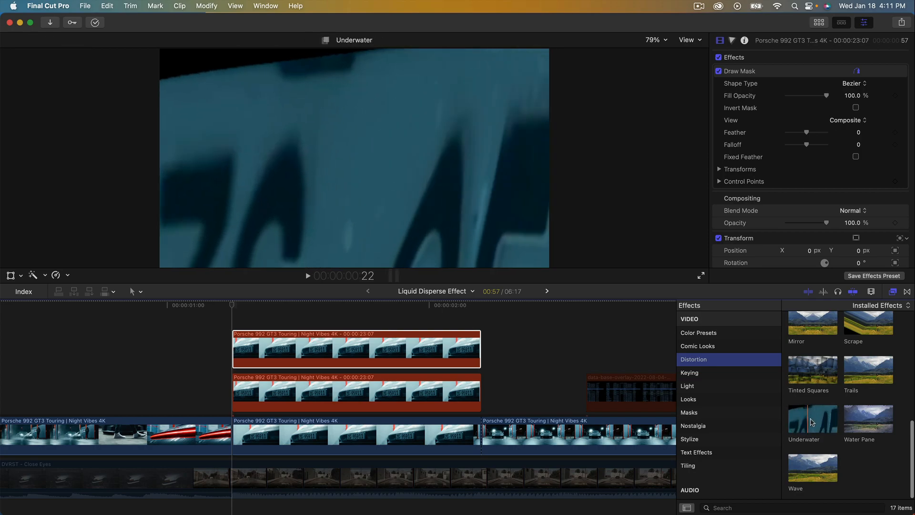
{"action": "left_click_drag", "start_coordinate": [810, 419], "coordinate": [298, 352]}
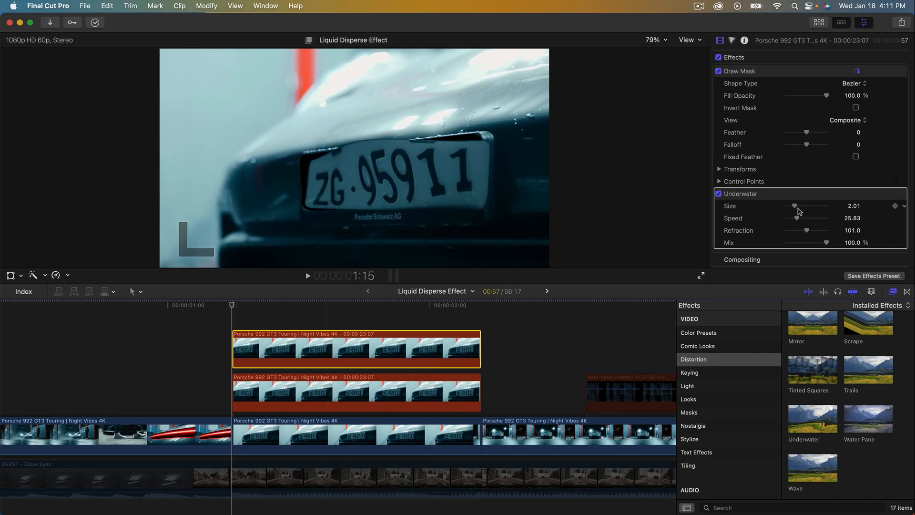
Step: Set the Underwater effect's size to 0.2 and its speed to 15, and play back the distortion
{"action": "left_click", "coordinate": [854, 207]}
{"action": "left_click_drag", "start_coordinate": [854, 209], "coordinate": [842, 208]}
{"action": "type", "text": "0.2"}
{"action": "key", "text": "Return"}
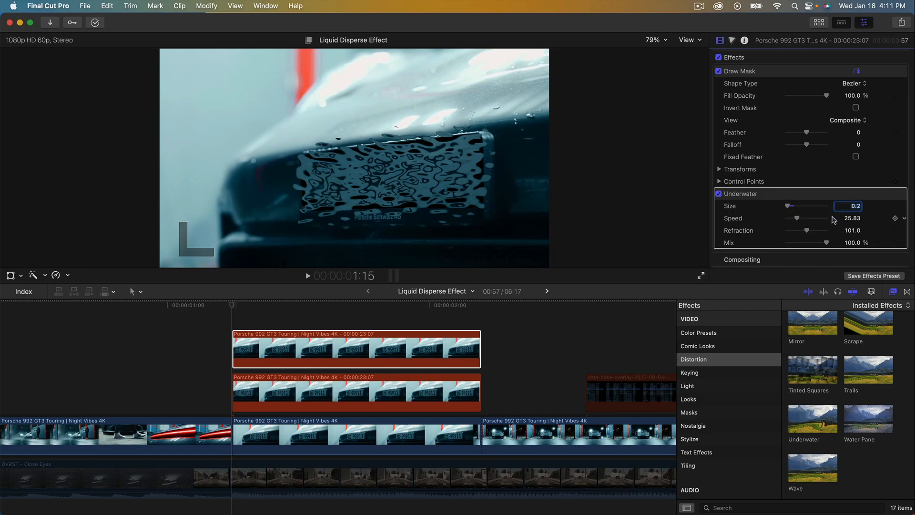
{"action": "left_click", "coordinate": [852, 218]}
{"action": "type", "text": "15"}
{"action": "left_click", "coordinate": [258, 345]}
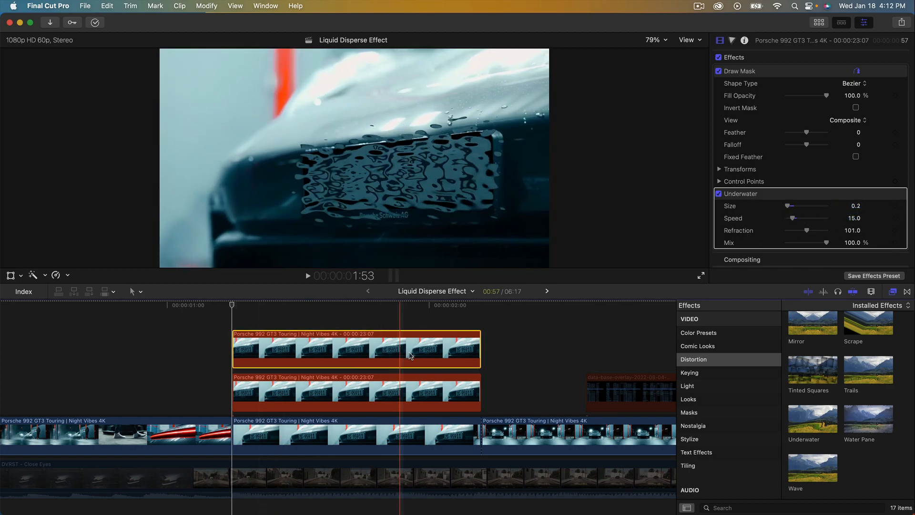
{"action": "key", "text": "space"}
{"action": "key", "text": "space"}
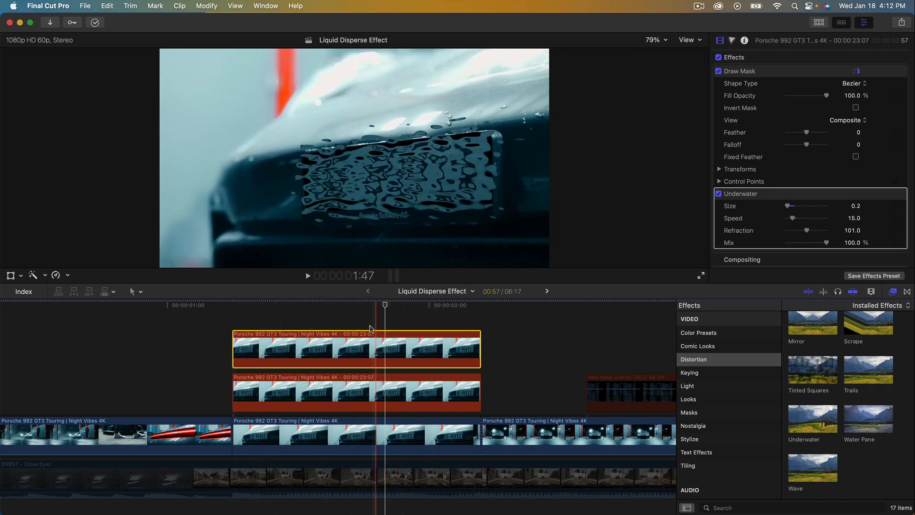
Step: Set the Underwater effect's refraction to 100 and preview the distorted license plate across the freeze frame
{"action": "left_click", "coordinate": [247, 305]}
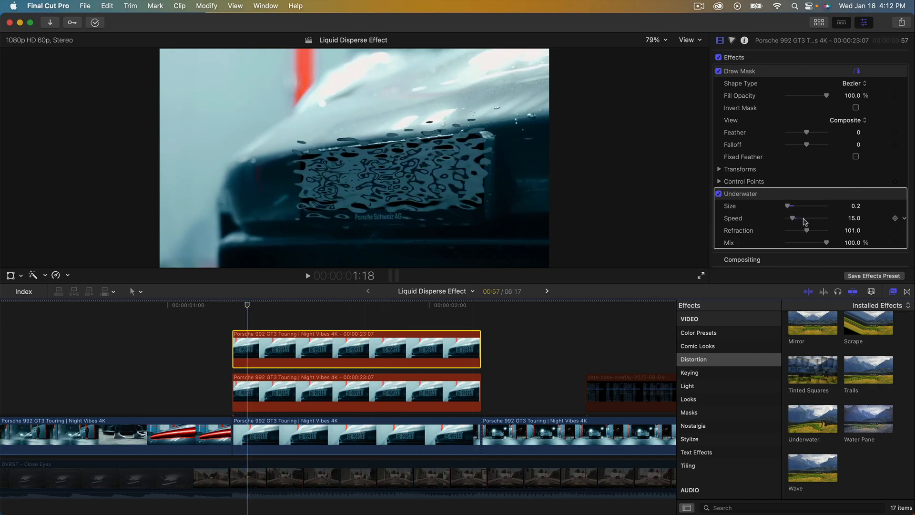
{"action": "left_click_drag", "start_coordinate": [807, 230], "coordinate": [820, 235]}
{"action": "key", "text": "super+z"}
{"action": "left_click", "coordinate": [850, 231]}
{"action": "type", "text": "10"}
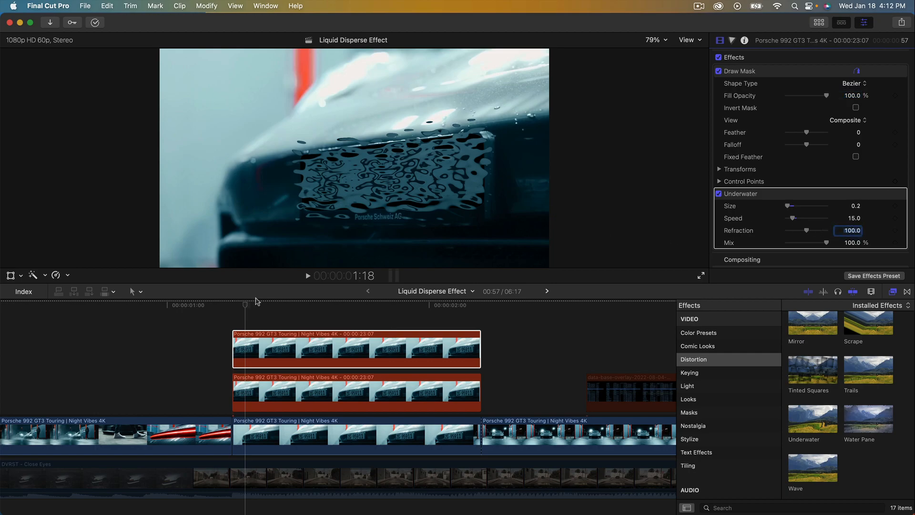
{"action": "left_click", "coordinate": [195, 326]}
{"action": "key", "text": "space"}
{"action": "key", "text": "space"}
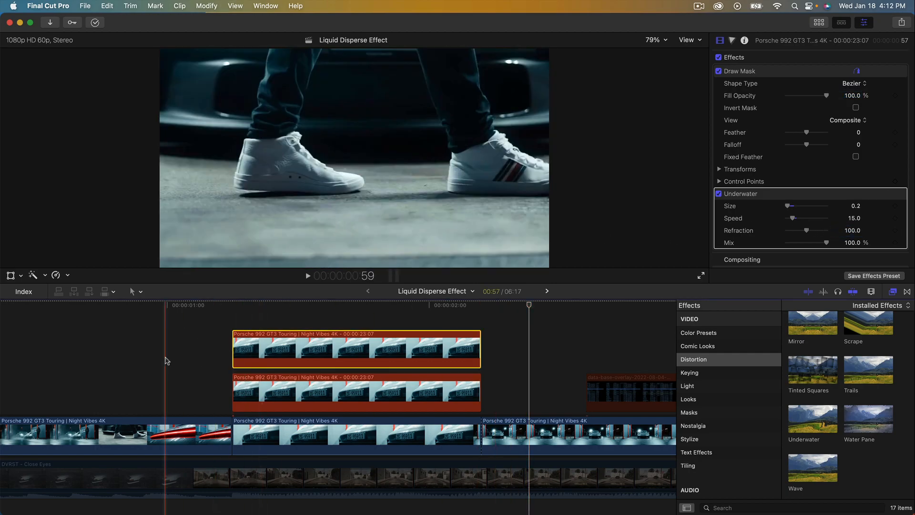
{"action": "key", "text": "Up"}
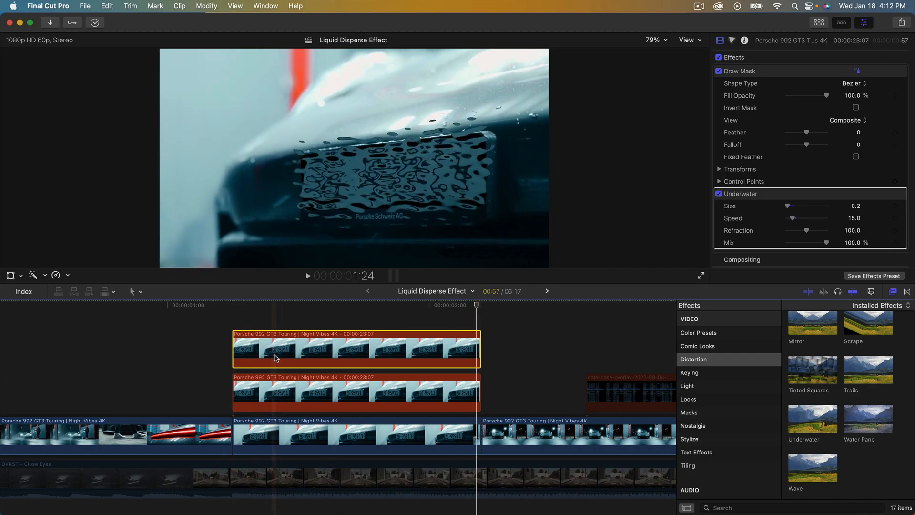
Step: Keyframe the Underwater size, speed and refraction at the top clip's first frame, animate refraction from 0 there to 100 at the last frame, and preview it
{"action": "left_click", "coordinate": [232, 306]}
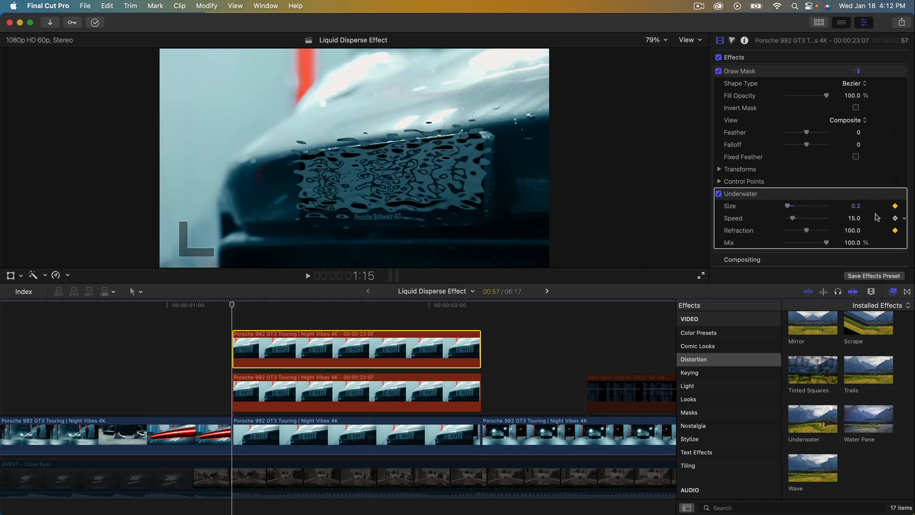
{"action": "left_click_drag", "start_coordinate": [807, 230], "coordinate": [786, 231]}
{"action": "left_click_drag", "start_coordinate": [233, 305], "coordinate": [477, 305]}
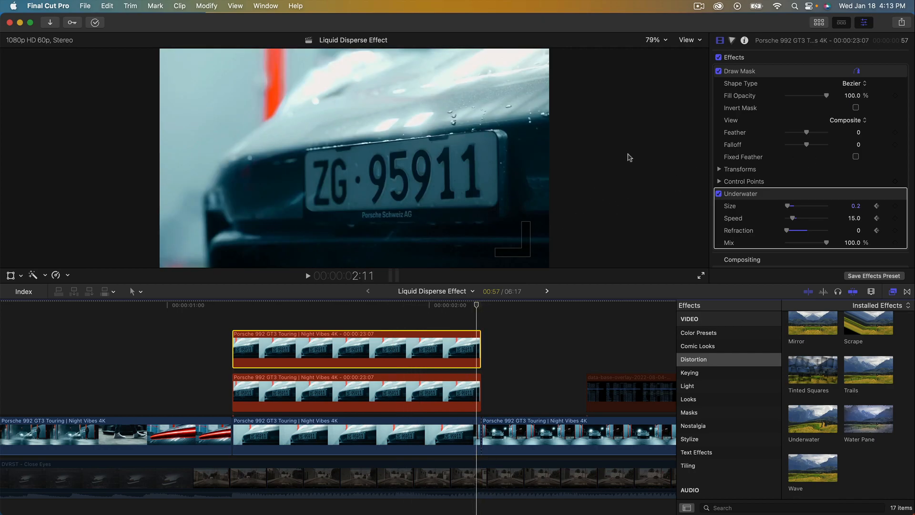
{"action": "left_click_drag", "start_coordinate": [791, 233], "coordinate": [812, 233]}
{"action": "left_click", "coordinate": [853, 230]}
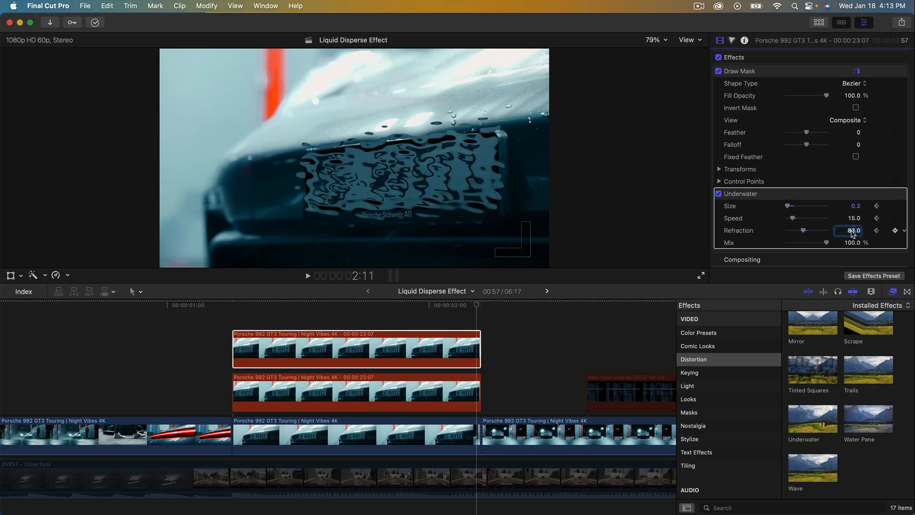
{"action": "type", "text": "100"}
{"action": "key", "text": "Return"}
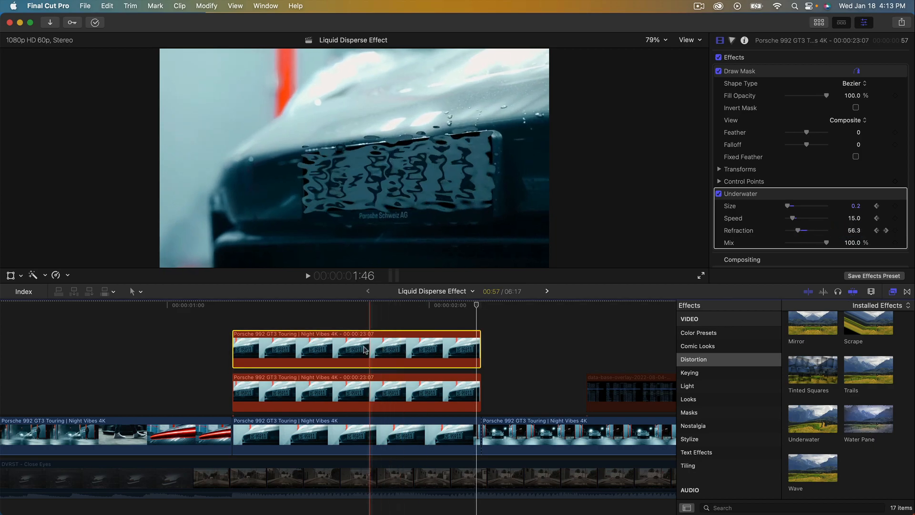
{"action": "key", "text": "space"}
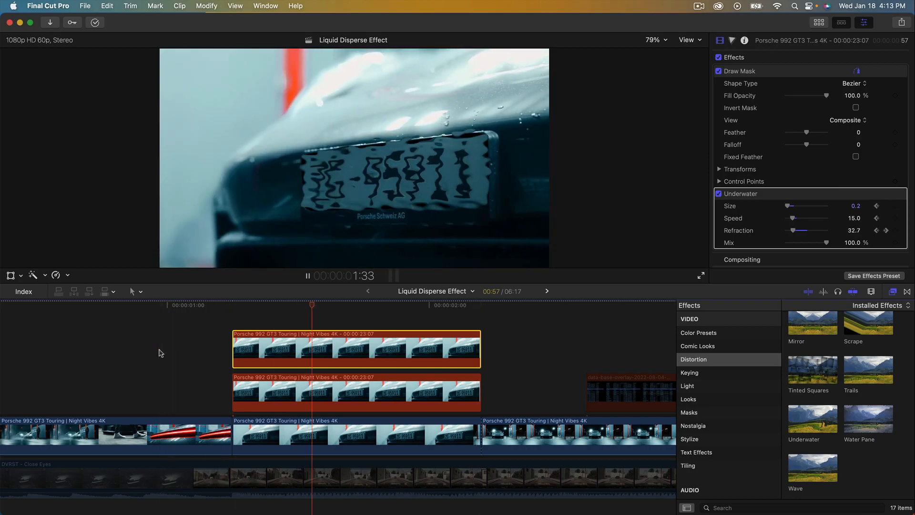
{"action": "key", "text": "space"}
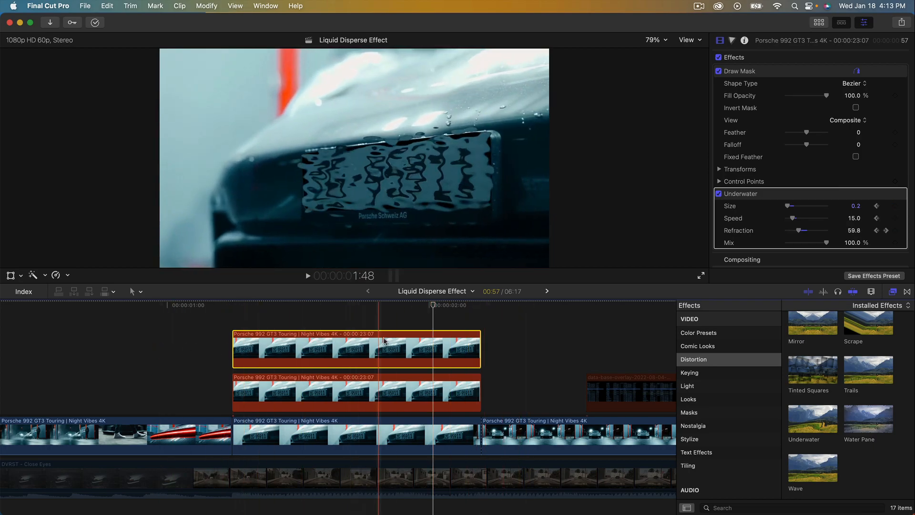
{"action": "left_click_drag", "start_coordinate": [255, 306], "coordinate": [292, 305]}
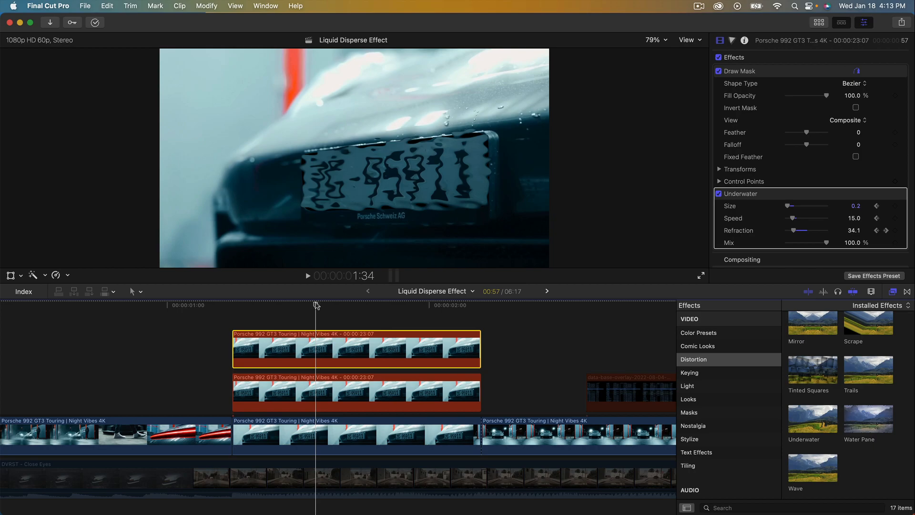
Step: Try to shift the first Underwater speed keyframe toward the middle of the top clip in its video animation
{"action": "right_click", "coordinate": [283, 347]}
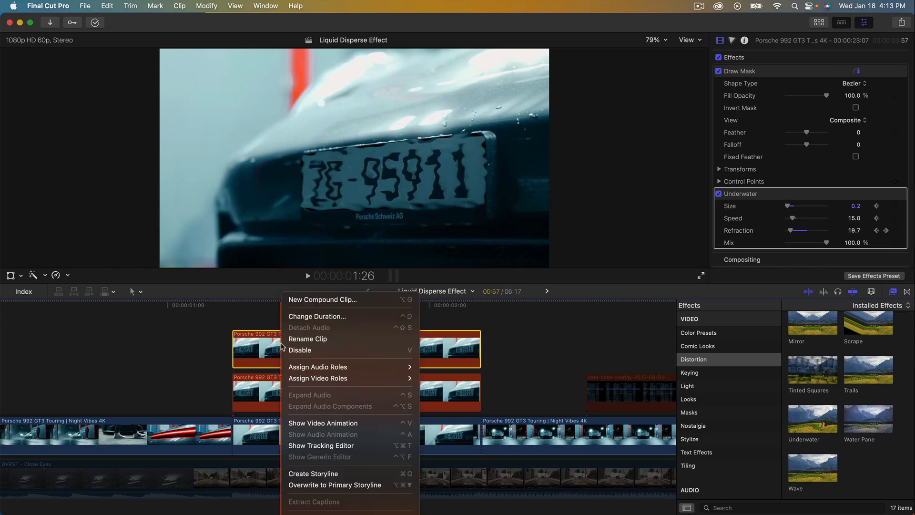
{"action": "left_click", "coordinate": [317, 423]}
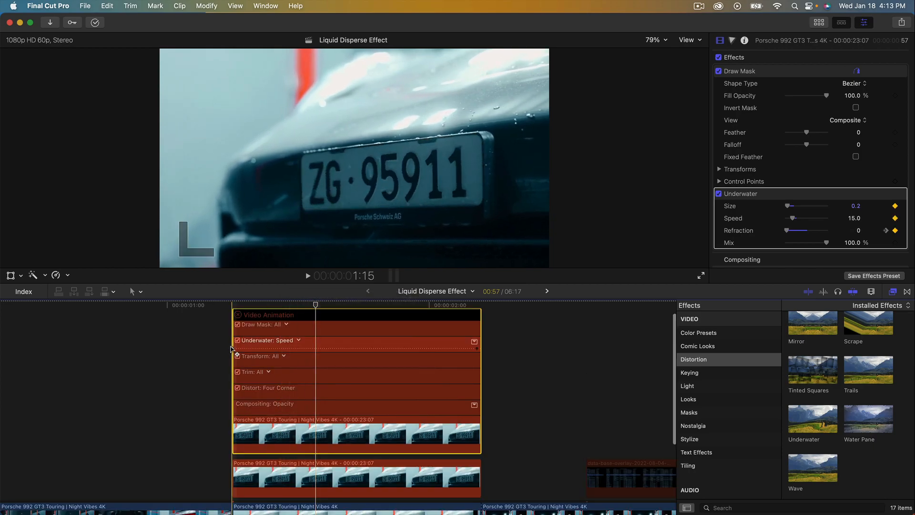
{"action": "left_click_drag", "start_coordinate": [233, 349], "coordinate": [307, 349]}
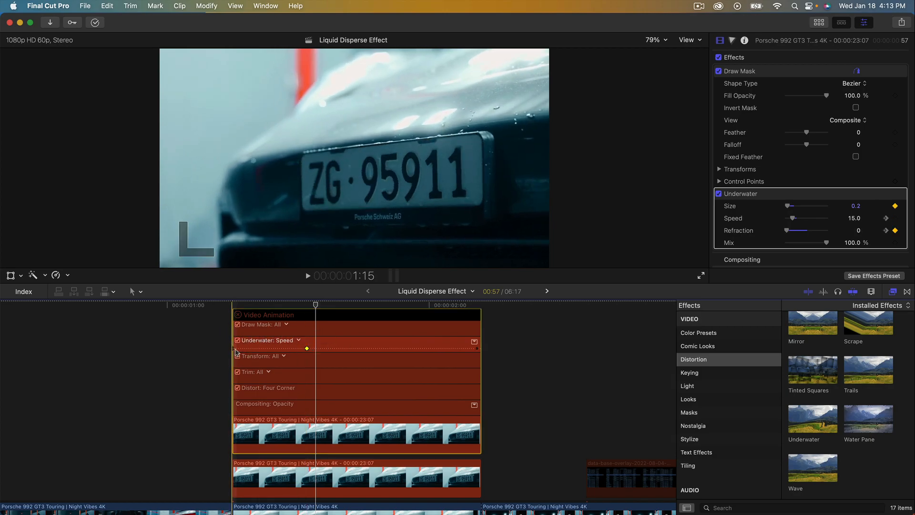
{"action": "key", "text": "super+z"}
{"action": "left_click", "coordinate": [238, 315]}
Step: Hide the effects browser and bring the timeline to the overlay clip that follows the freeze frames
{"action": "scroll", "coordinate": [268, 387], "scroll_direction": "down", "scroll_amount": 3}
{"action": "scroll", "coordinate": [286, 388], "scroll_direction": "right", "scroll_amount": 10}
{"action": "left_click", "coordinate": [310, 388]}
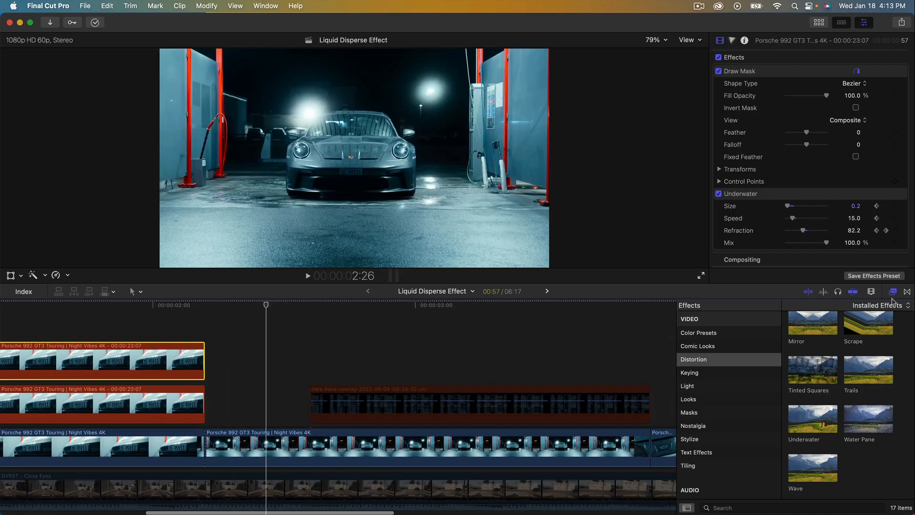
{"action": "left_click", "coordinate": [892, 291]}
{"action": "scroll", "coordinate": [219, 417], "scroll_direction": "left", "scroll_amount": 5}
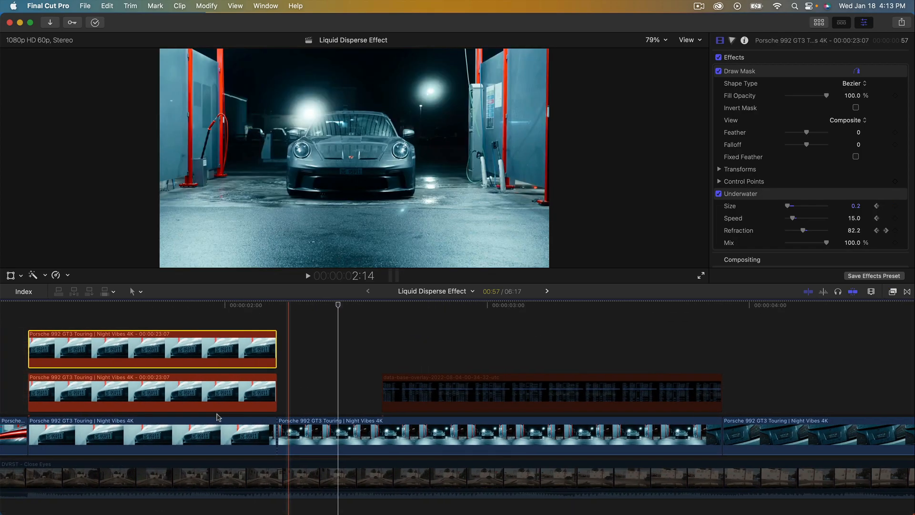